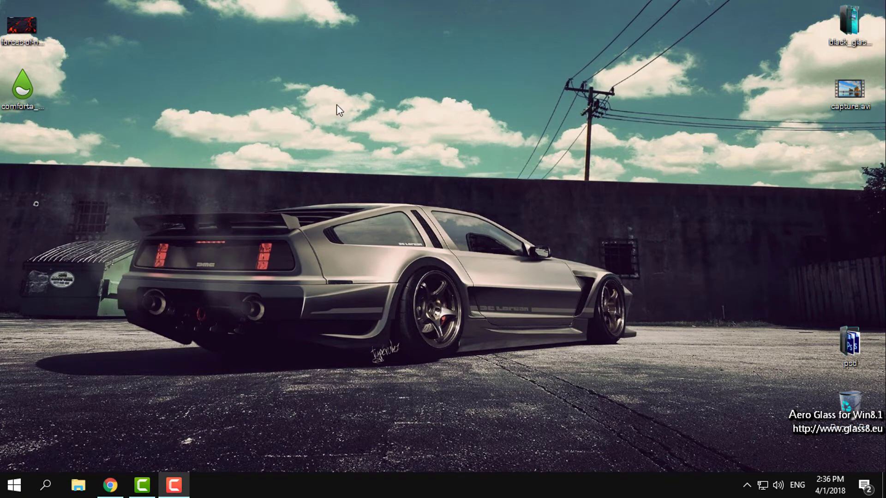
# - Select the Comforta skin file on the desktop and refresh the desktop
pyautogui.click(22, 88)
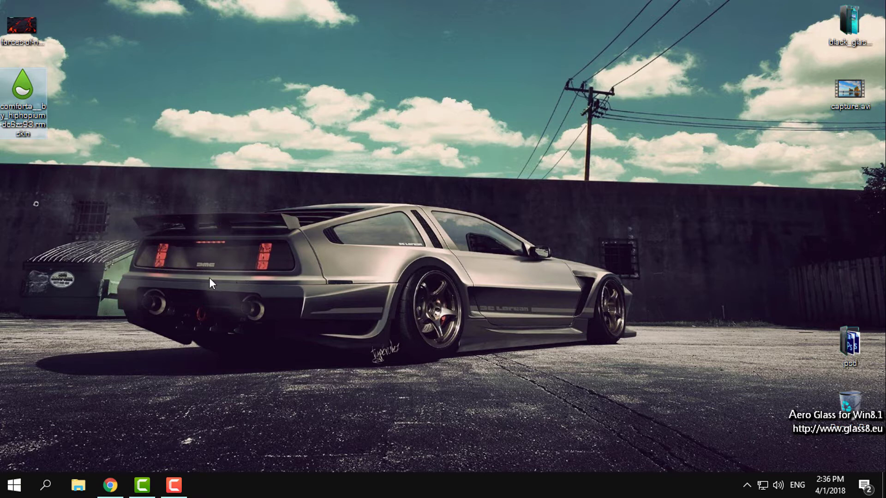
pyautogui.rightClick(89, 70)
pyautogui.click(121, 123)
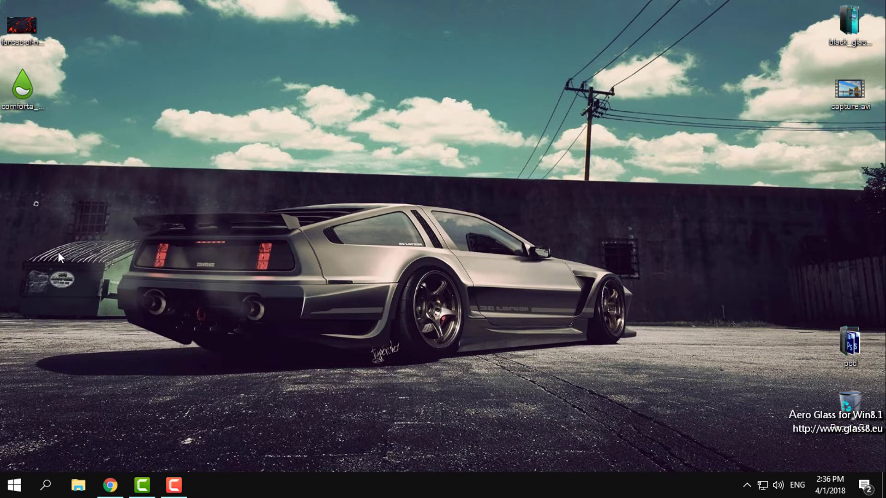
# - On FontsMarket, pass the reCAPTCHA and download the LHF Stanford Script font
pyautogui.click(113, 484)
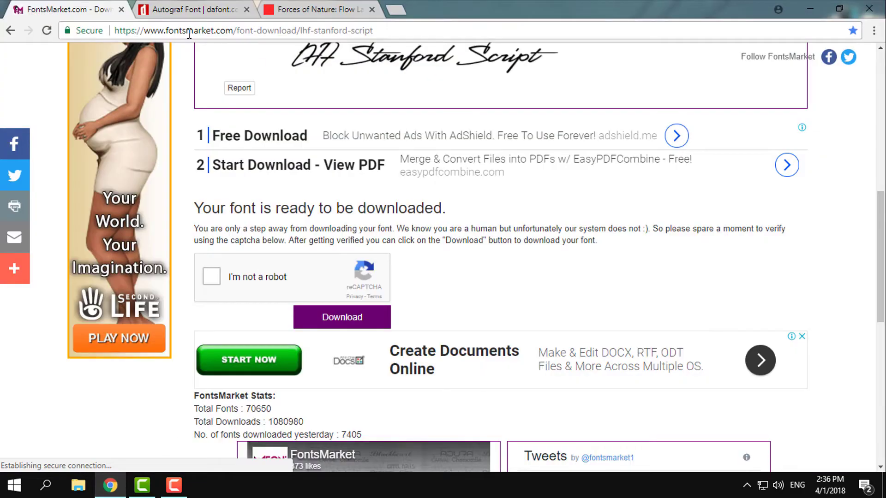
pyautogui.scroll(-3, 143, 43)
pyautogui.scroll(5, 310, 131)
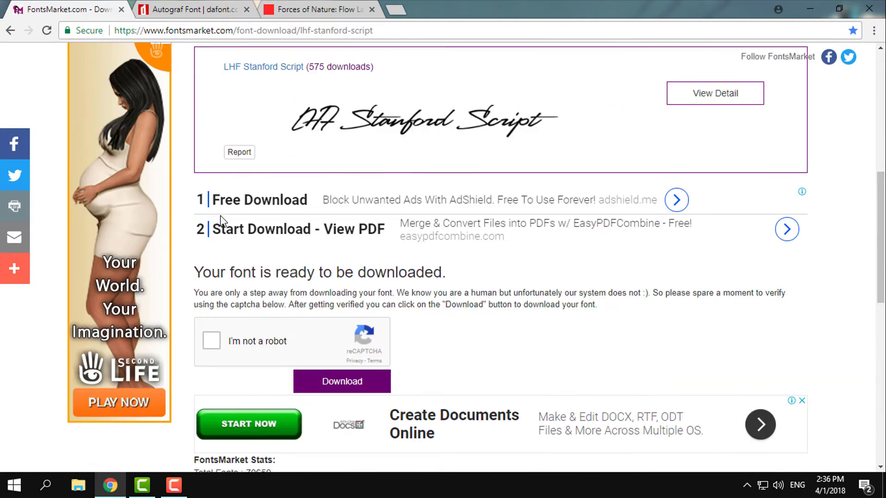
pyautogui.scroll(-5, 270, 260)
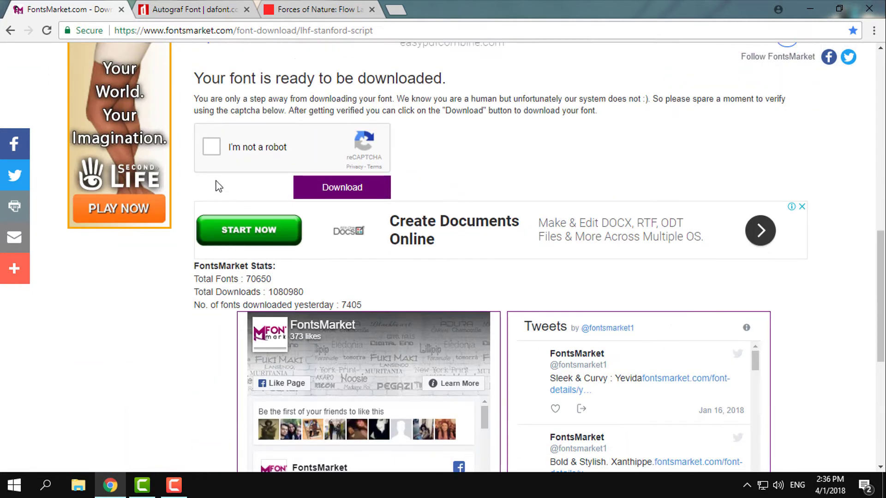
pyautogui.click(213, 153)
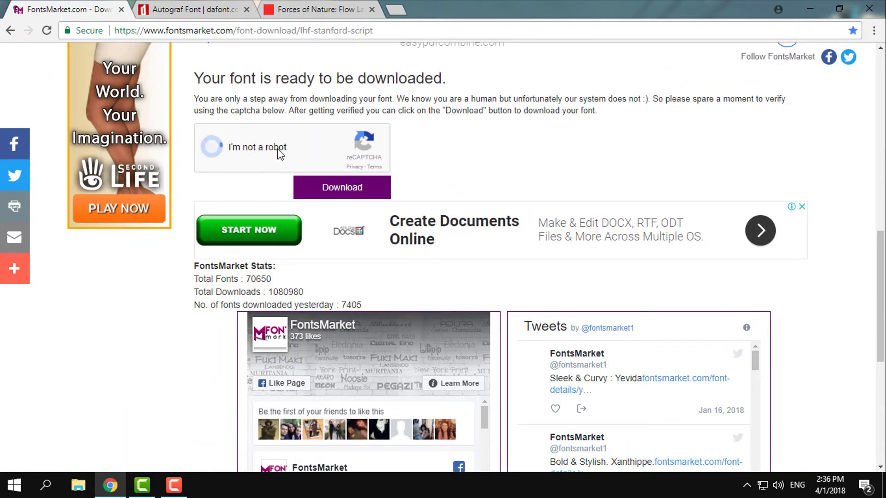
pyautogui.click(318, 188)
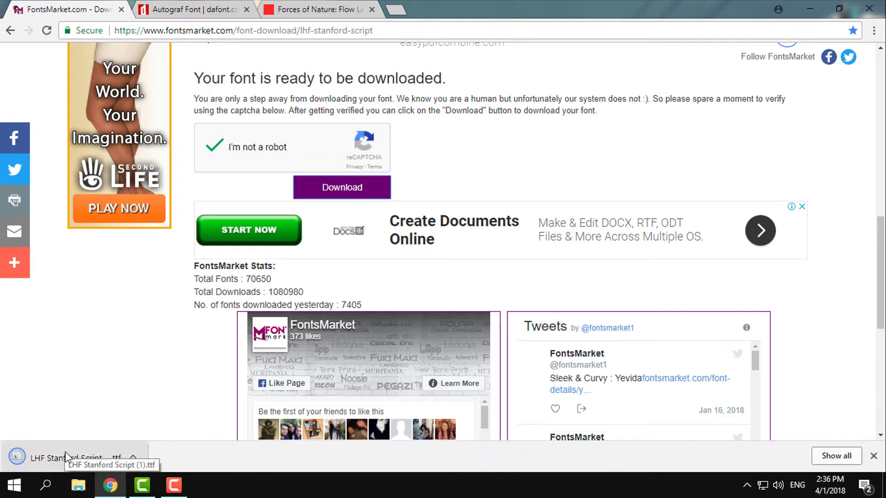
# - Install the downloaded LHF Stanford Script .ttf, declining to replace the existing copy
pyautogui.click(65, 453)
pyautogui.click(125, 76)
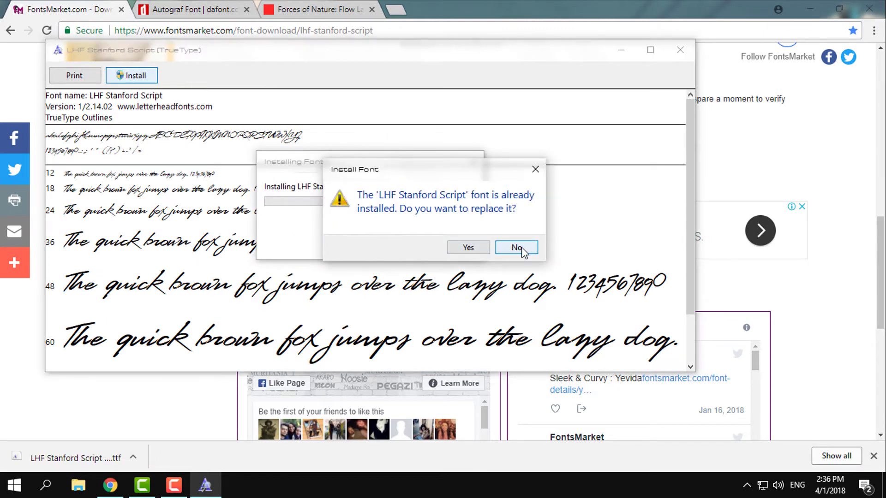
pyautogui.click(519, 249)
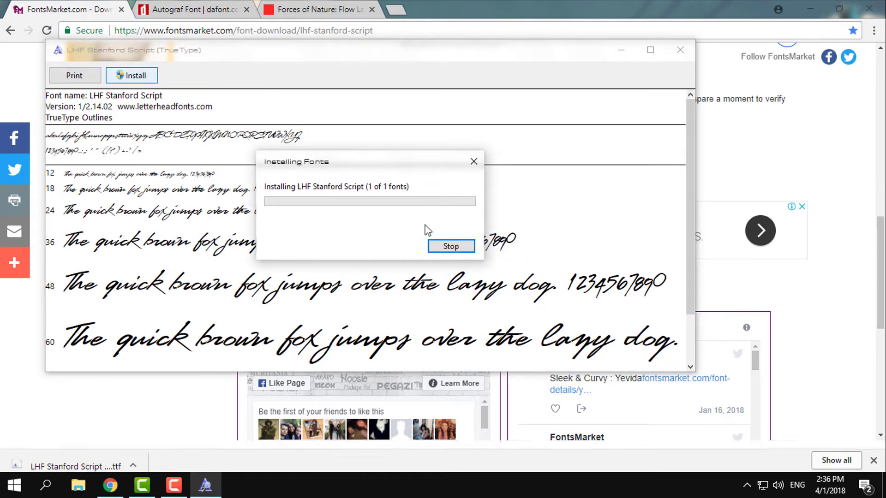
# - Close the font preview and download the Autograf font archive from DaFont
pyautogui.click(681, 50)
pyautogui.click(152, 12)
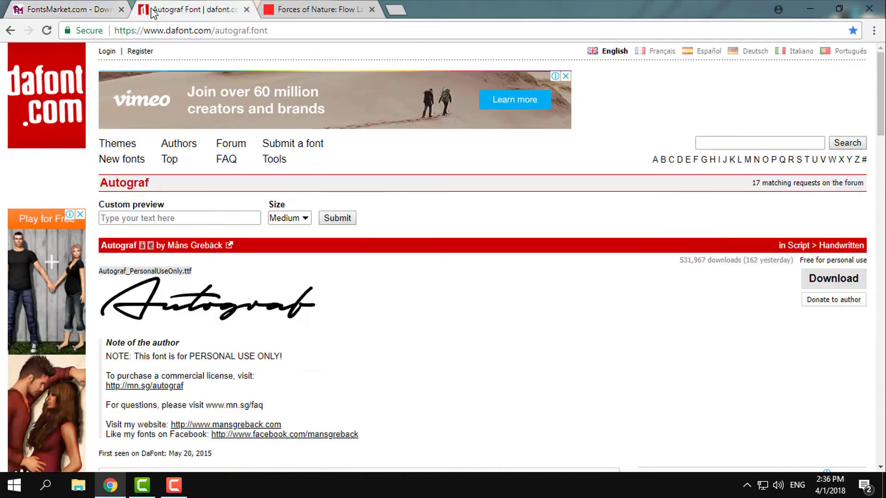
pyautogui.scroll(-4, 245, 171)
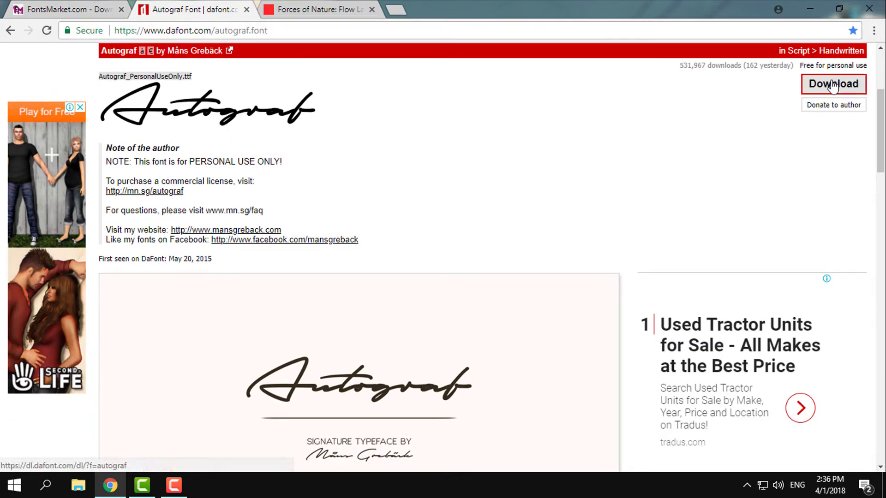
pyautogui.click(833, 85)
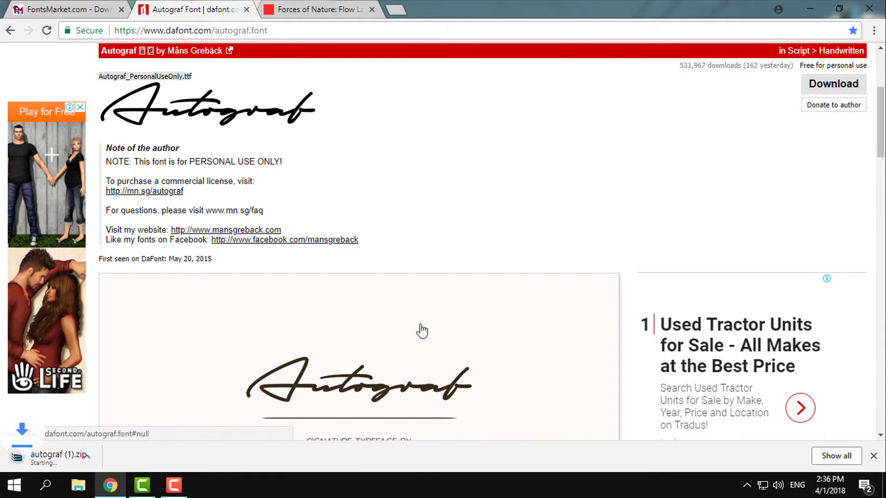
# - Open the Autograf zip, dismiss the WinRAR licence notice, and preview Autograf_PersonalUseOnly.ttf
pyautogui.click(62, 457)
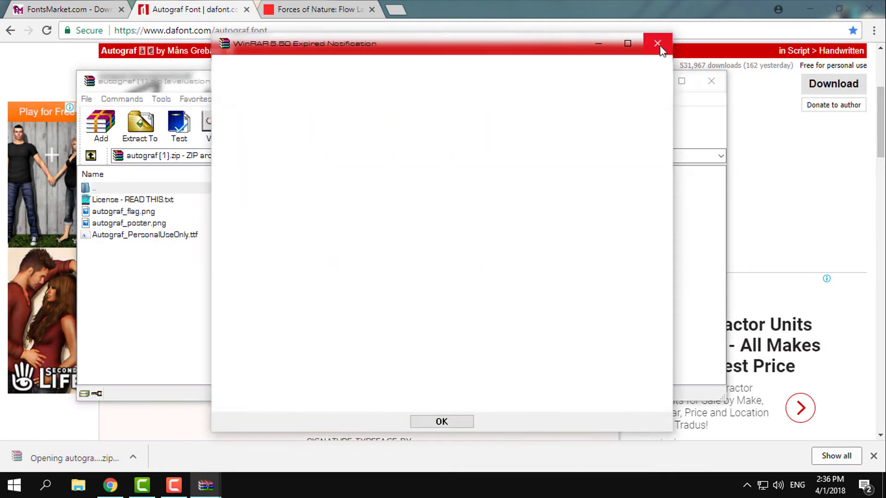
pyautogui.click(658, 44)
pyautogui.doubleClick(110, 235)
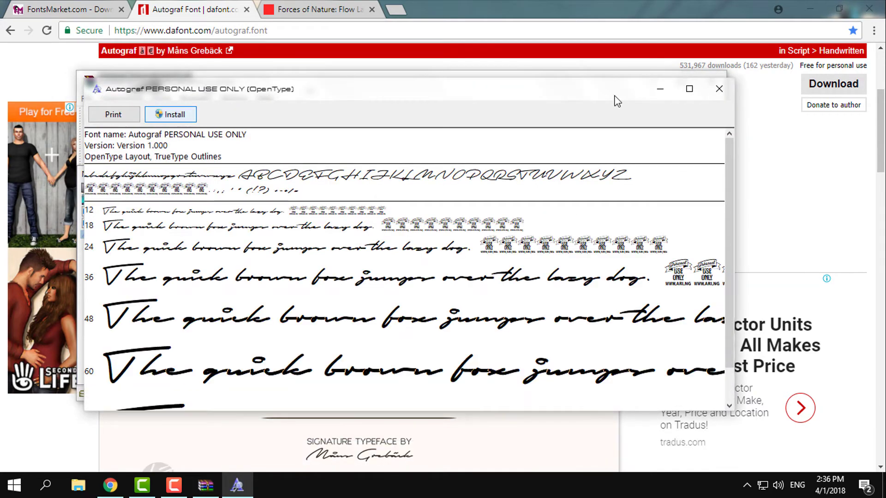
# - Close the Autograf font preview, the DaFont page and the FontsMarket page
pyautogui.click(719, 89)
pyautogui.click(710, 81)
pyautogui.click(247, 9)
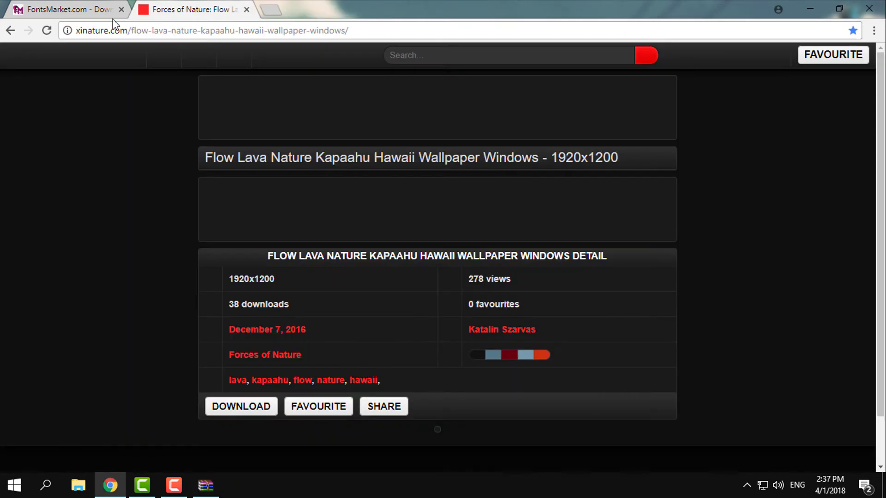
pyautogui.click(121, 9)
# - View the Flow Lava wallpaper image on XINATURE, then close Chrome
pyautogui.scroll(-3, 218, 246)
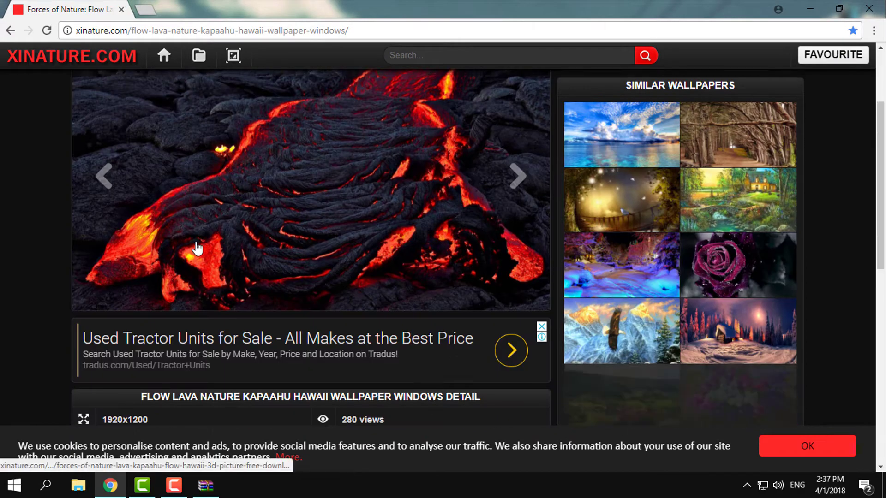
pyautogui.scroll(2, 198, 249)
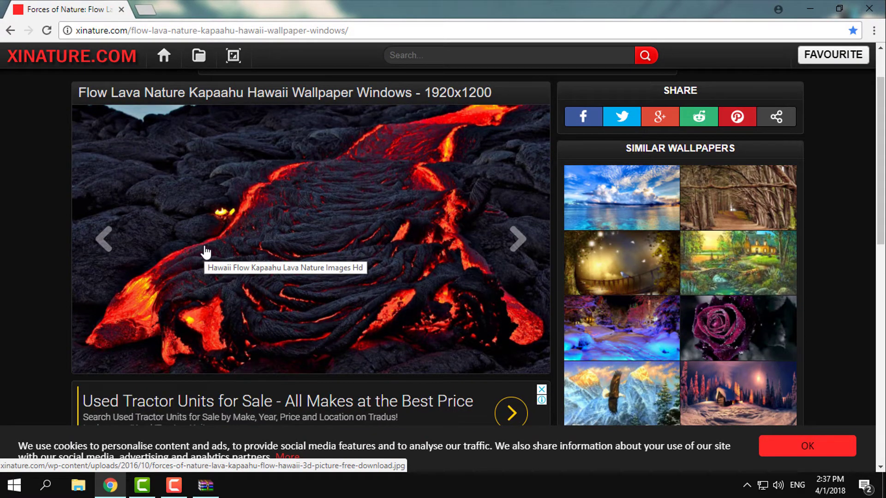
pyautogui.rightClick(222, 155)
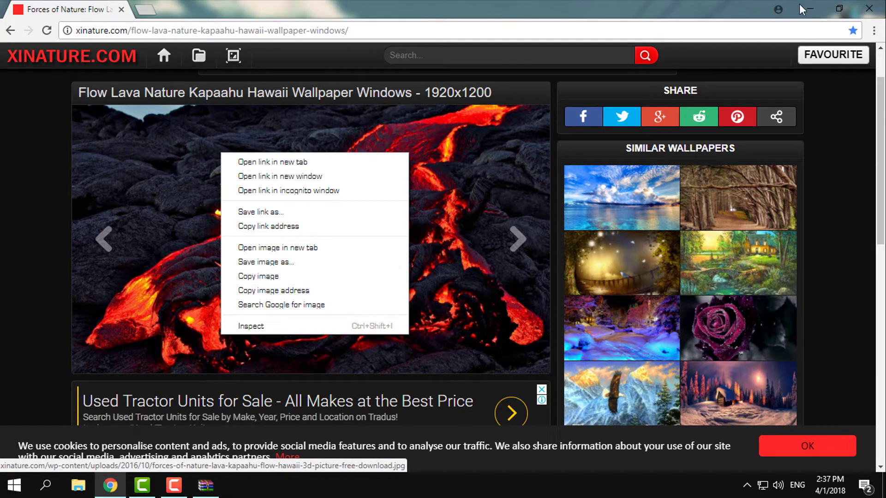
pyautogui.click(872, 11)
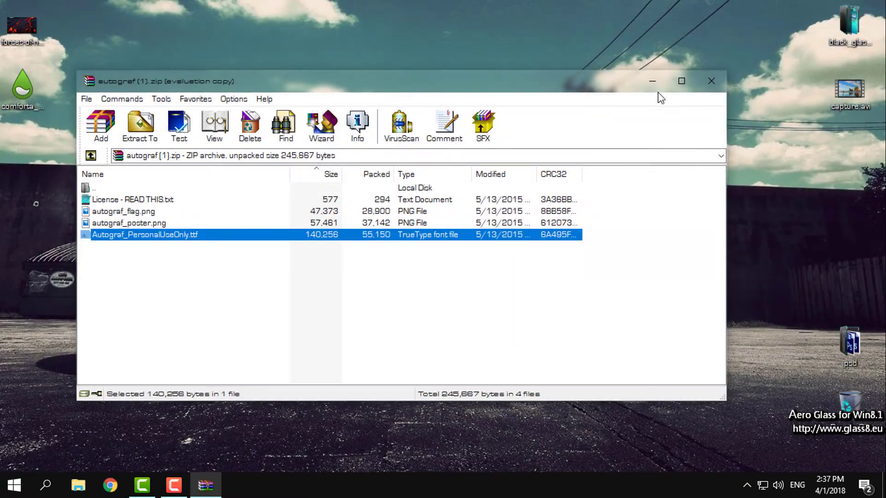
# - Set the lava image as the desktop background from the Photos viewer
pyautogui.click(725, 82)
pyautogui.doubleClick(19, 34)
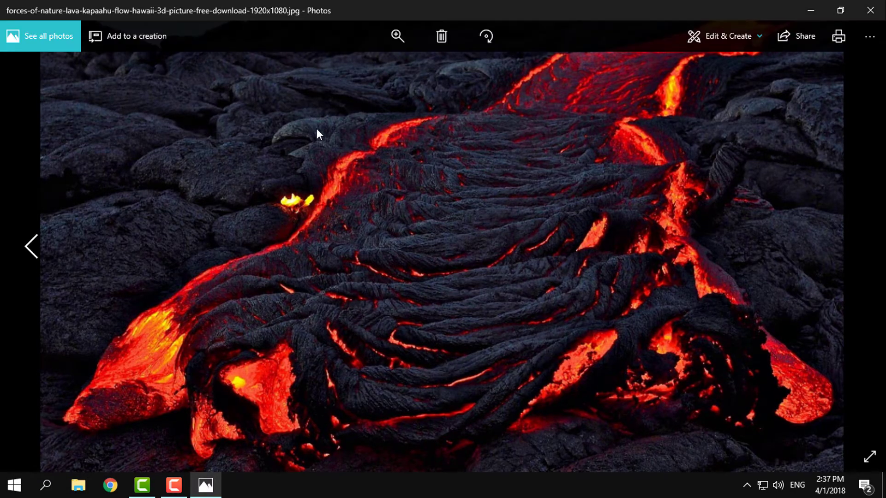
pyautogui.rightClick(317, 129)
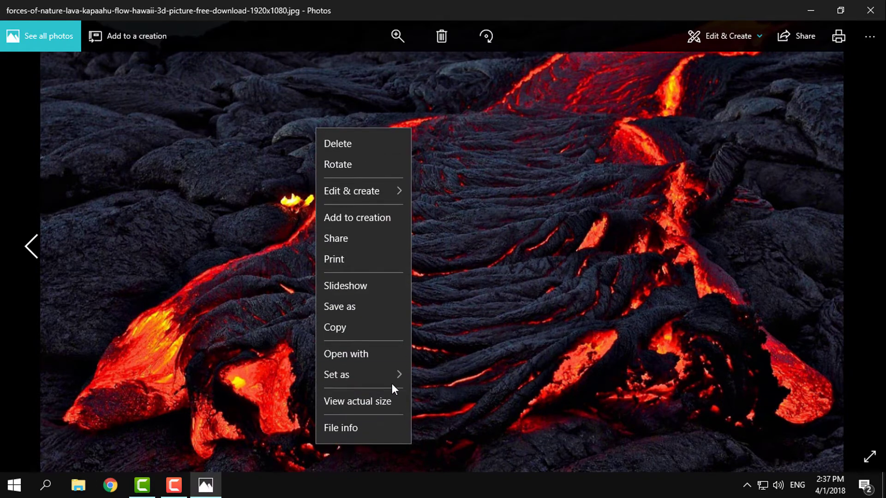
pyautogui.moveTo(392, 384)
pyautogui.click(450, 401)
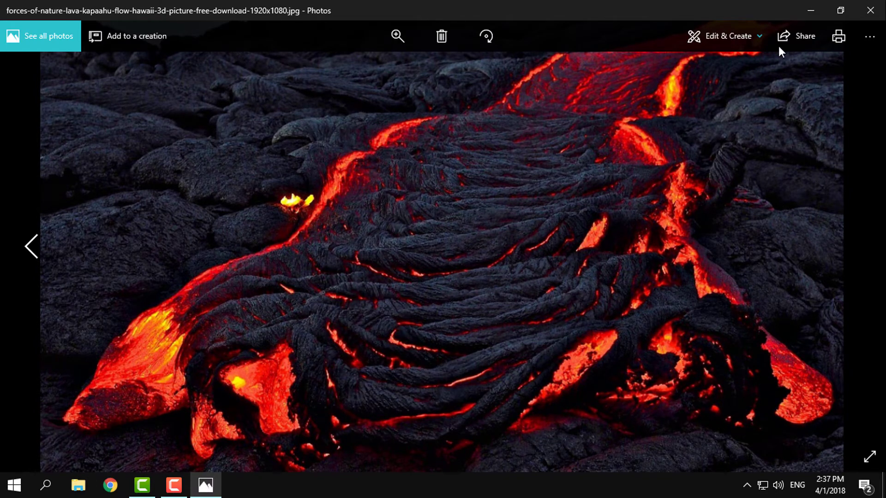
pyautogui.click(871, 10)
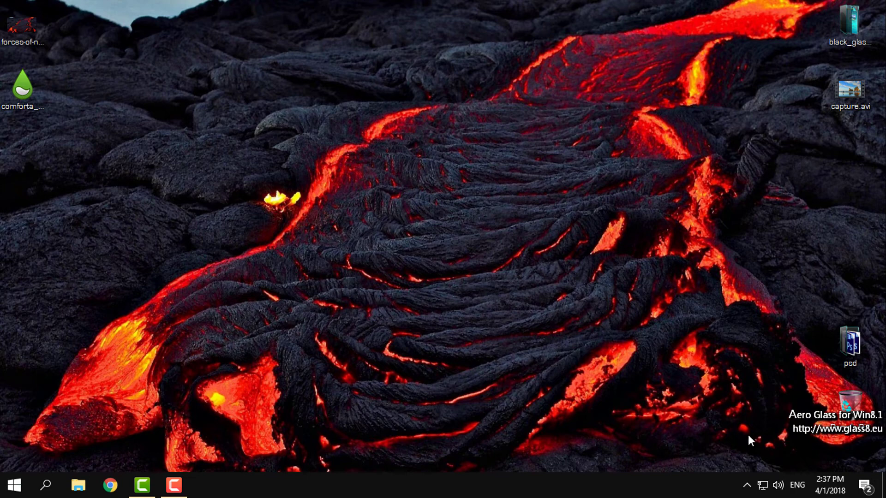
# - Install the Comforta .rmskin package through the Rainmeter Skin Installer
pyautogui.click(21, 101)
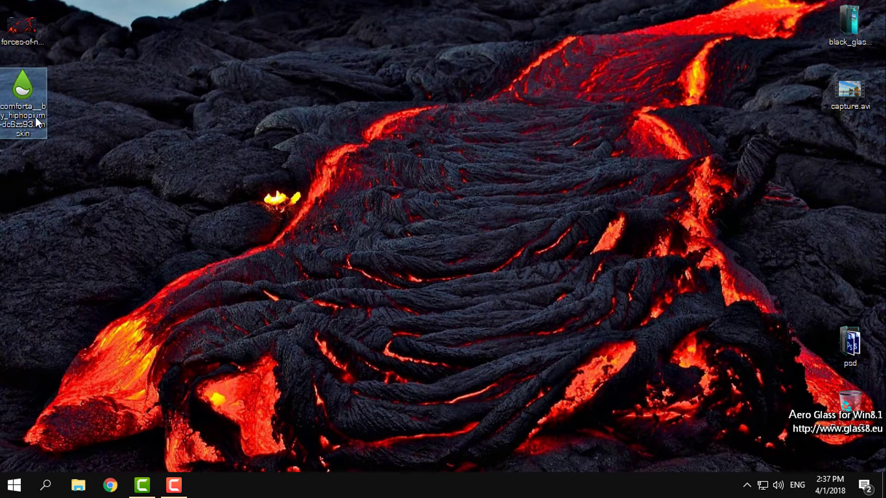
pyautogui.doubleClick(29, 107)
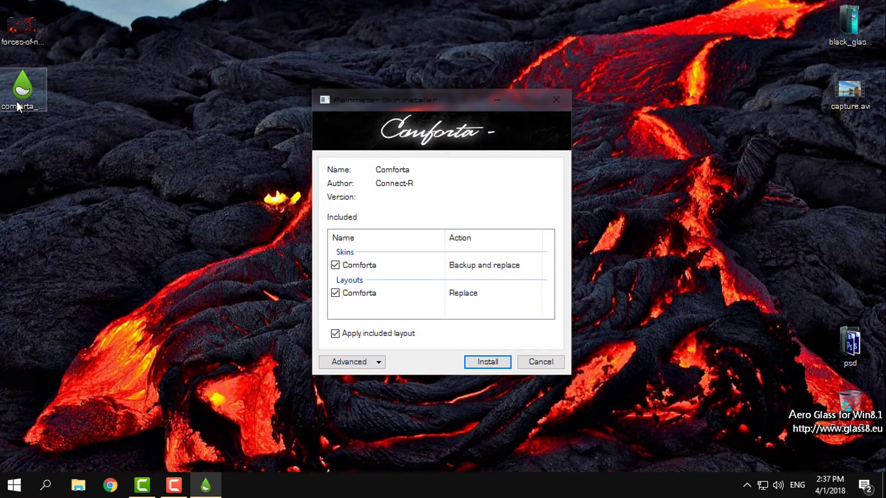
pyautogui.click(493, 363)
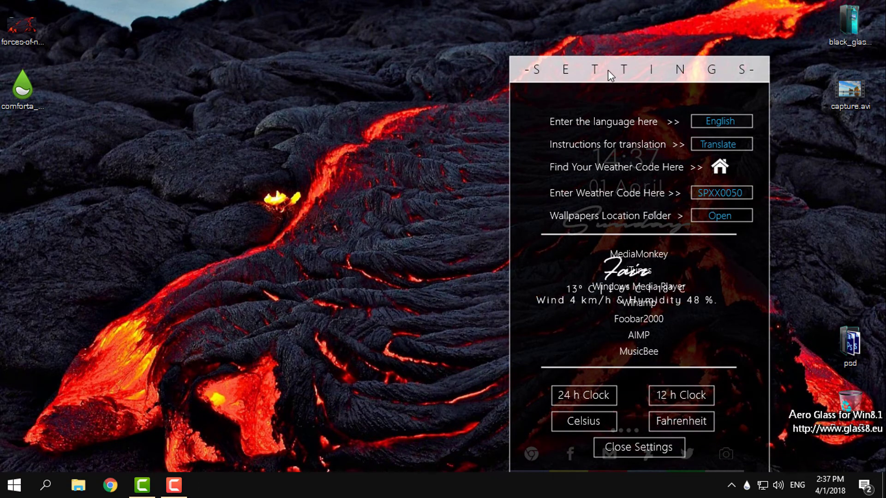
# - Put the settings panel top-left and stack clock, weather, media and social icons centrally
pyautogui.moveTo(608, 71); pyautogui.dragTo(145, 23)
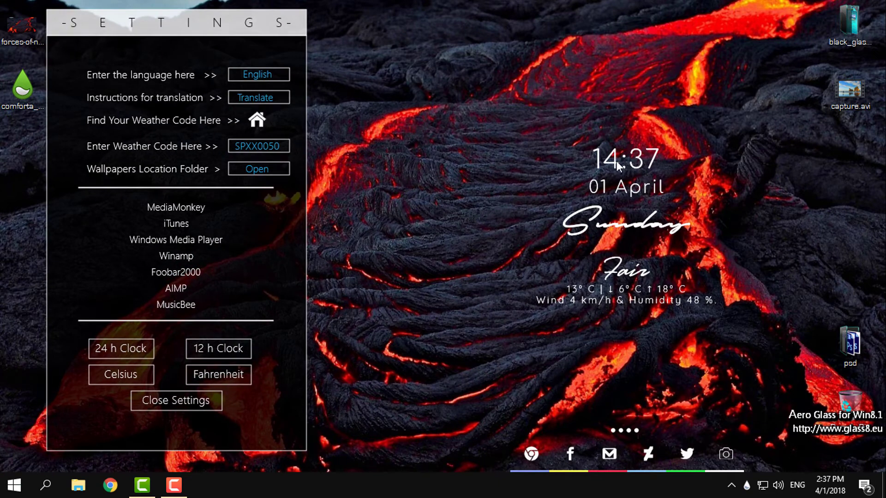
pyautogui.moveTo(618, 166); pyautogui.dragTo(415, 56)
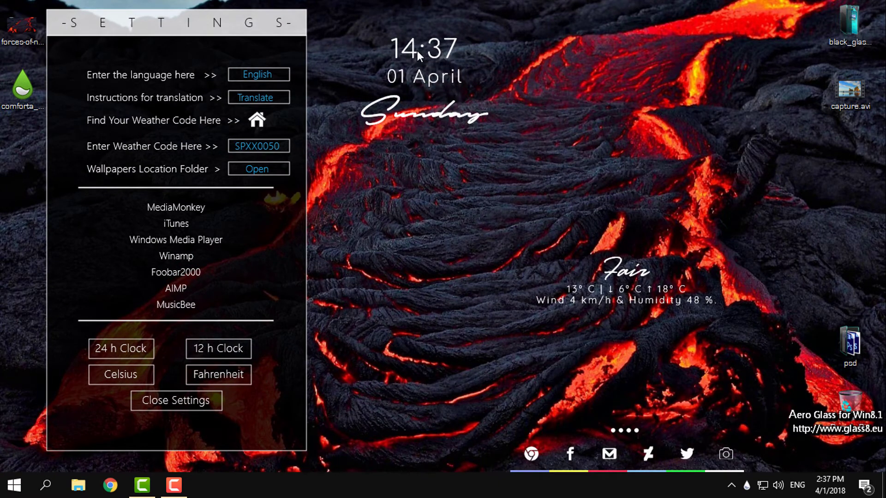
pyautogui.moveTo(612, 280); pyautogui.dragTo(406, 211)
pyautogui.moveTo(621, 430); pyautogui.dragTo(409, 272)
pyautogui.moveTo(573, 456); pyautogui.dragTo(376, 435)
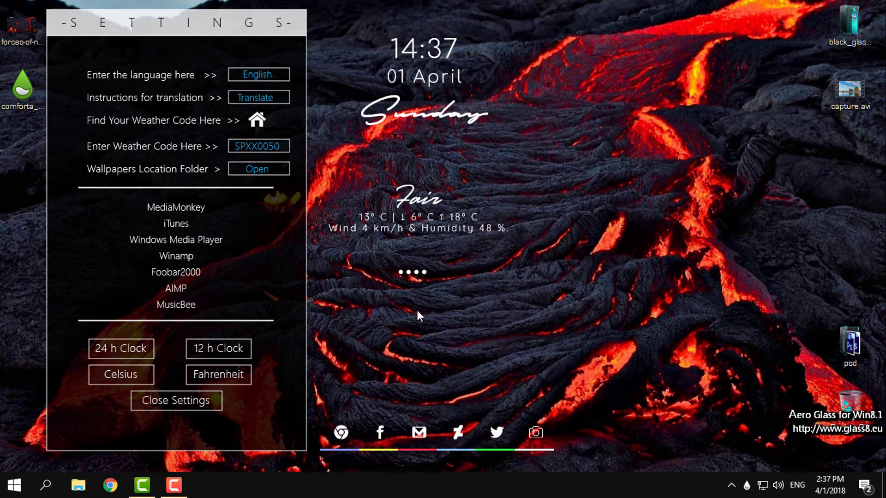
pyautogui.moveTo(211, 38); pyautogui.dragTo(240, 37)
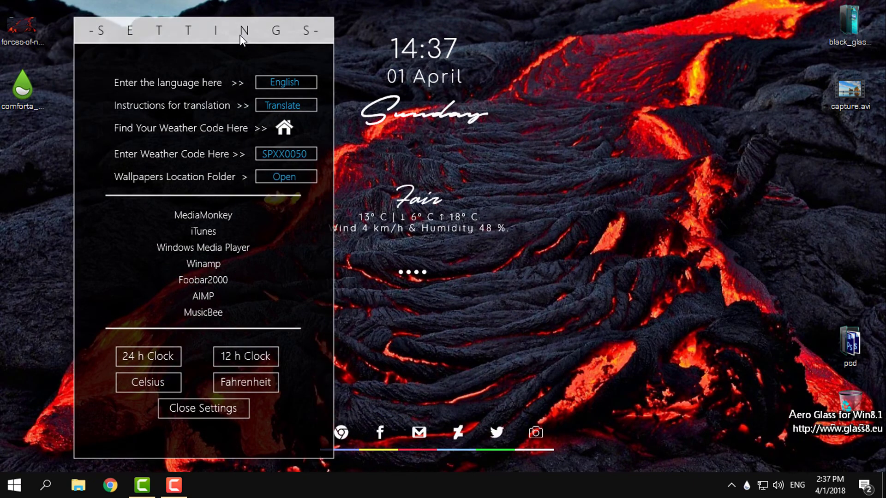
pyautogui.click(289, 81)
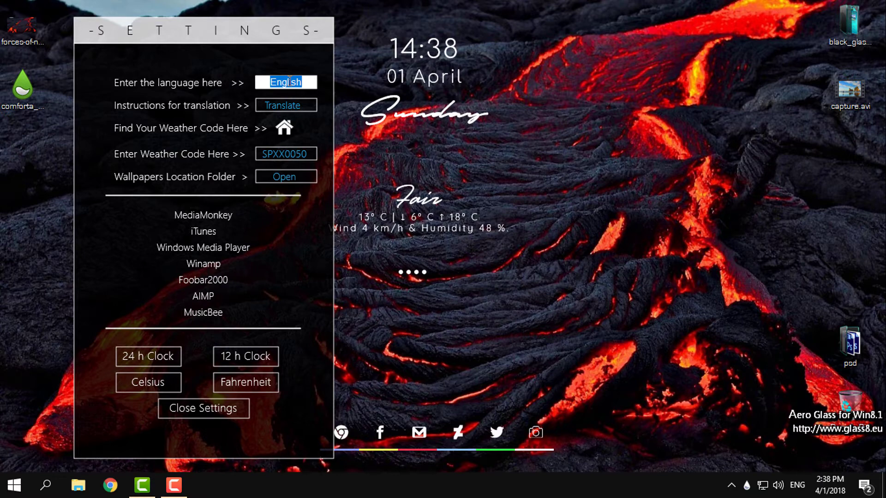
pyautogui.write('French')
pyautogui.press('Return')
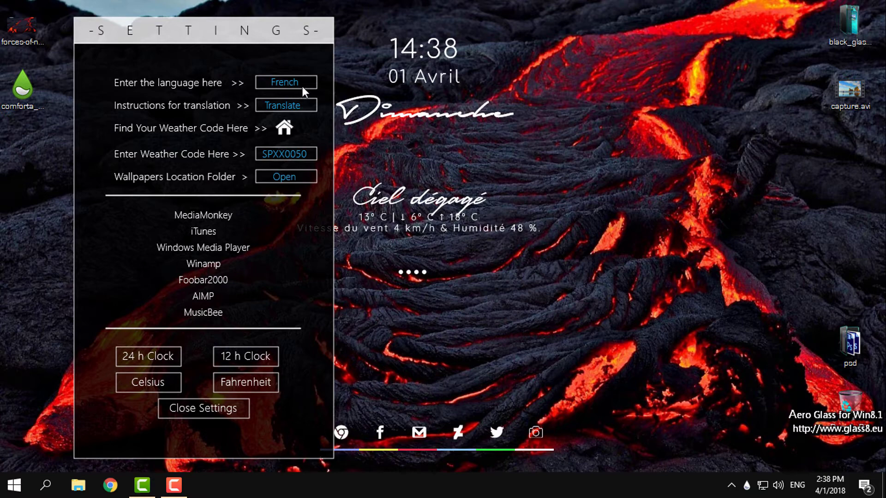
pyautogui.click(280, 82)
pyautogui.write('E')
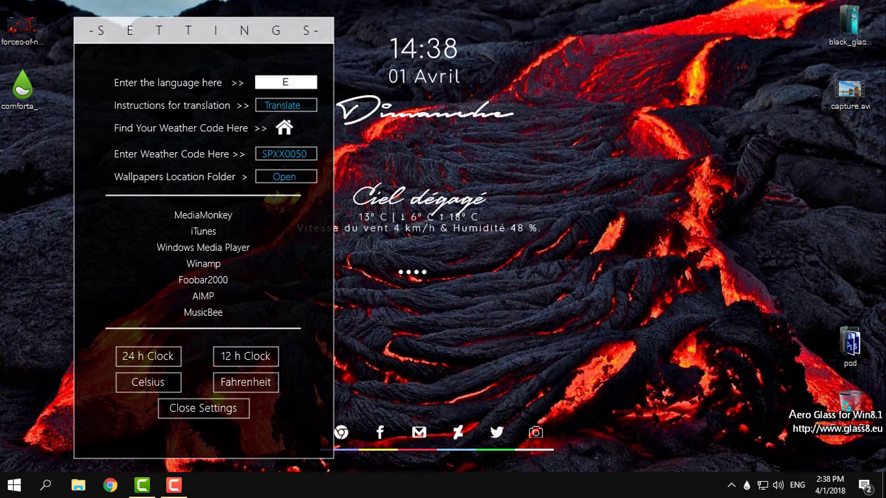
pyautogui.write('nglish')
pyautogui.press('Return')
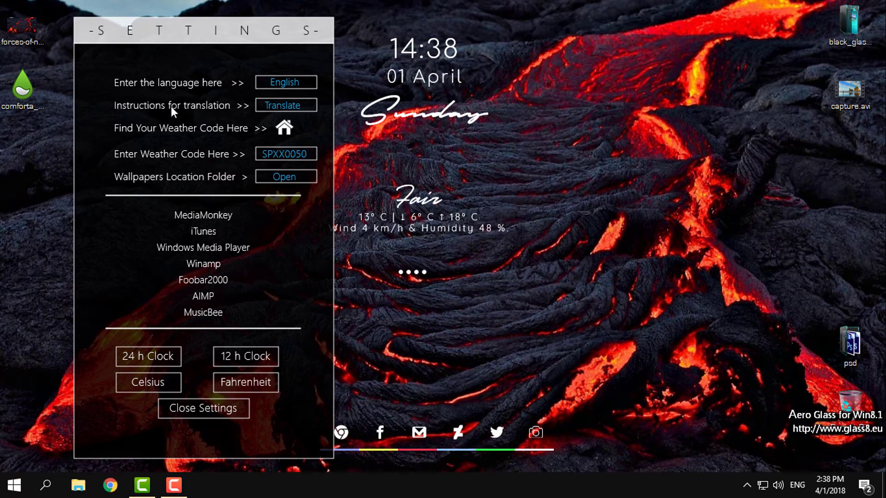
# - Open the translation instructions and review the HOW TO TRANSLATE section and Date–Humidity lines
pyautogui.click(272, 106)
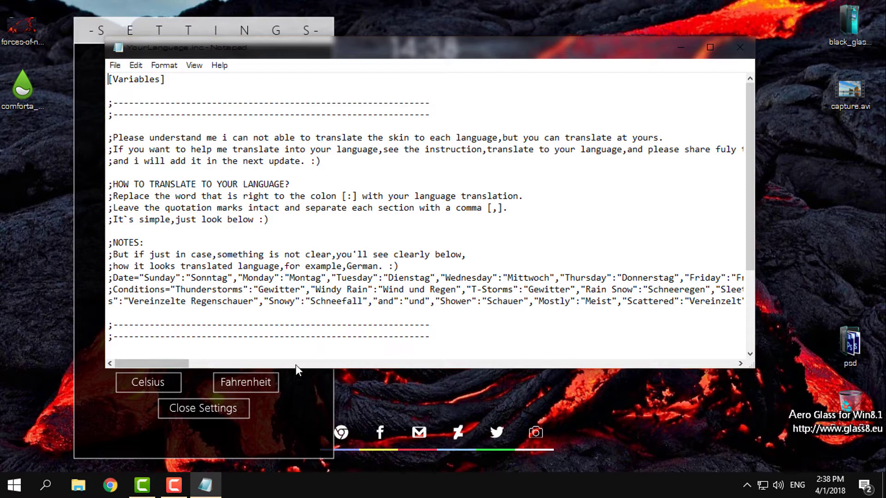
pyautogui.moveTo(177, 364); pyautogui.dragTo(154, 366)
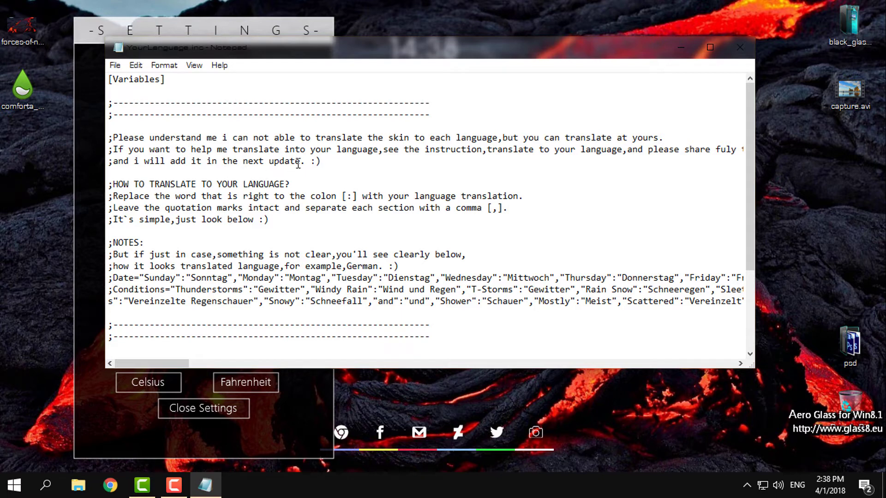
pyautogui.moveTo(114, 187); pyautogui.dragTo(286, 185)
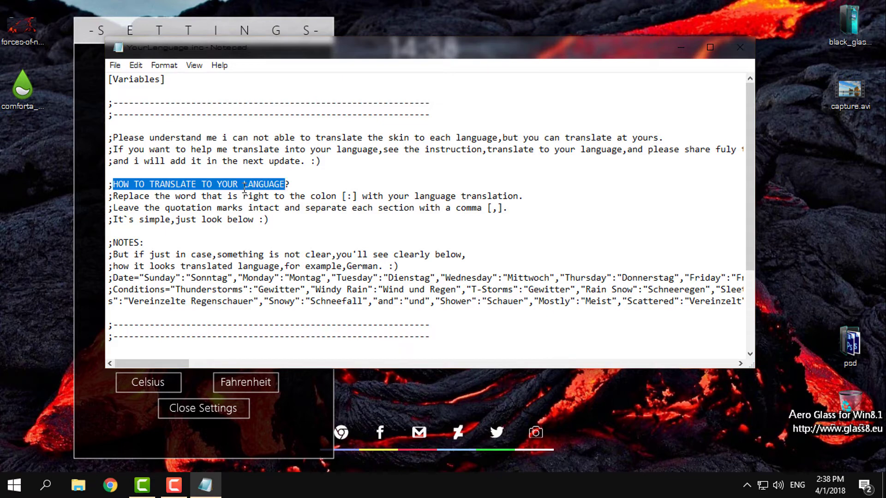
pyautogui.scroll(-3, 230, 259)
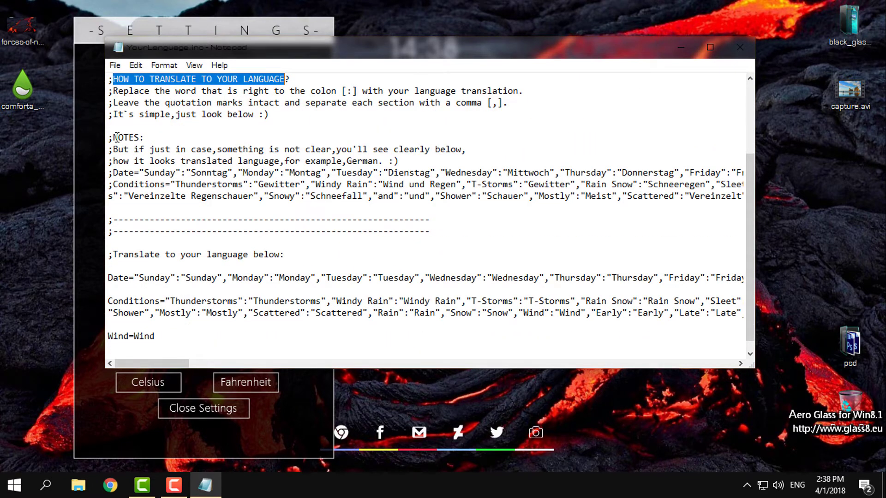
pyautogui.moveTo(117, 137); pyautogui.dragTo(147, 138)
pyautogui.click(258, 174)
pyautogui.scroll(-1, 253, 181)
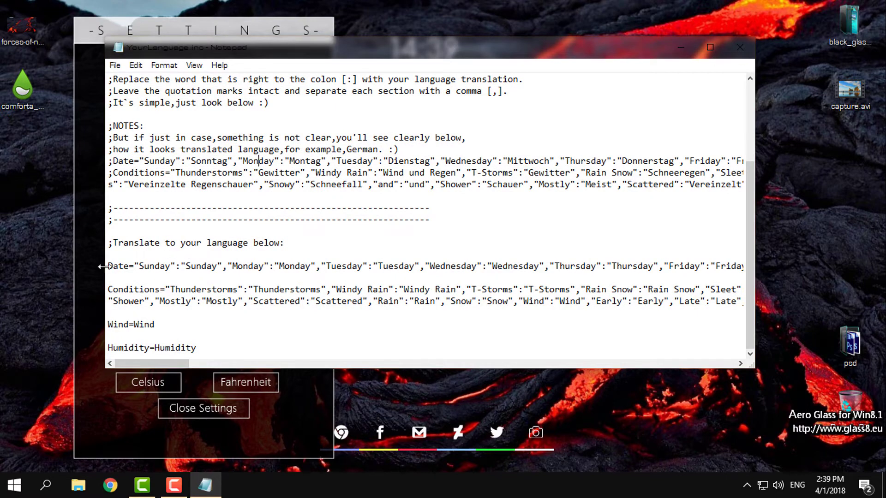
pyautogui.moveTo(108, 265); pyautogui.dragTo(230, 354)
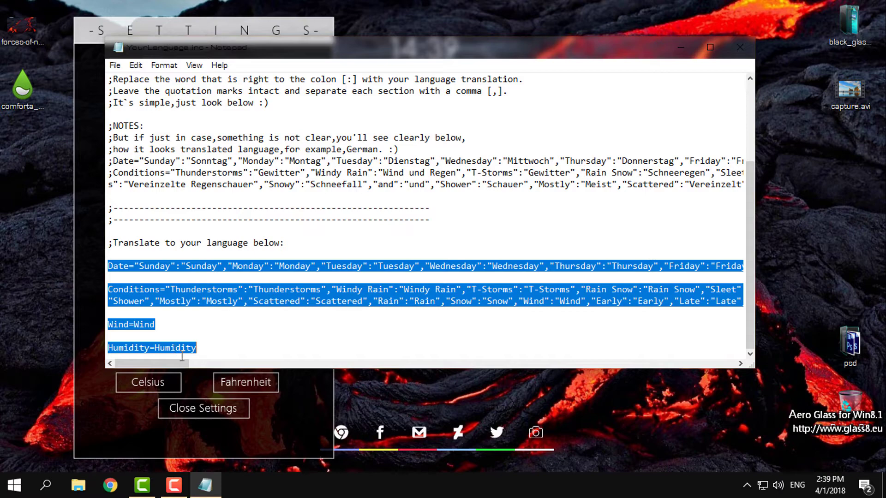
# - Test-translate the Date line to Datum with the value Nedelja
pyautogui.click(125, 266)
pyautogui.hotkey('shift', 'End')
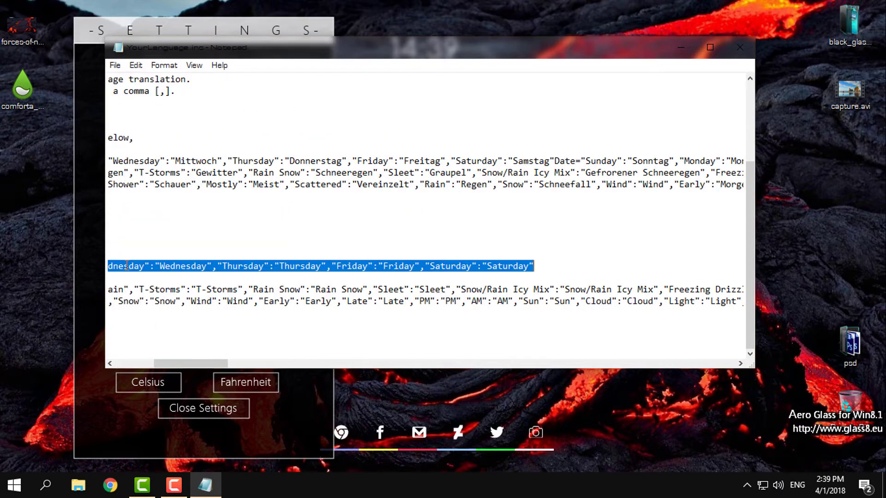
pyautogui.moveTo(190, 363); pyautogui.dragTo(151, 363)
pyautogui.click(121, 275)
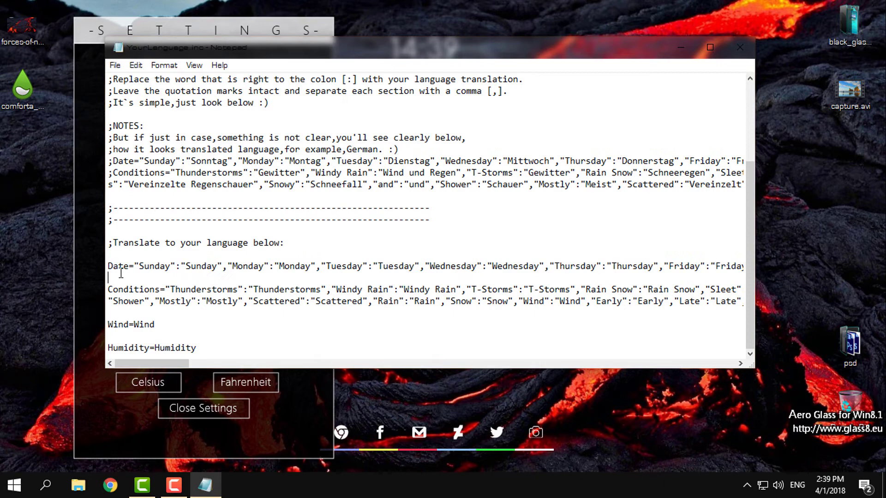
pyautogui.moveTo(129, 266); pyautogui.dragTo(109, 267)
pyautogui.write('Datum')
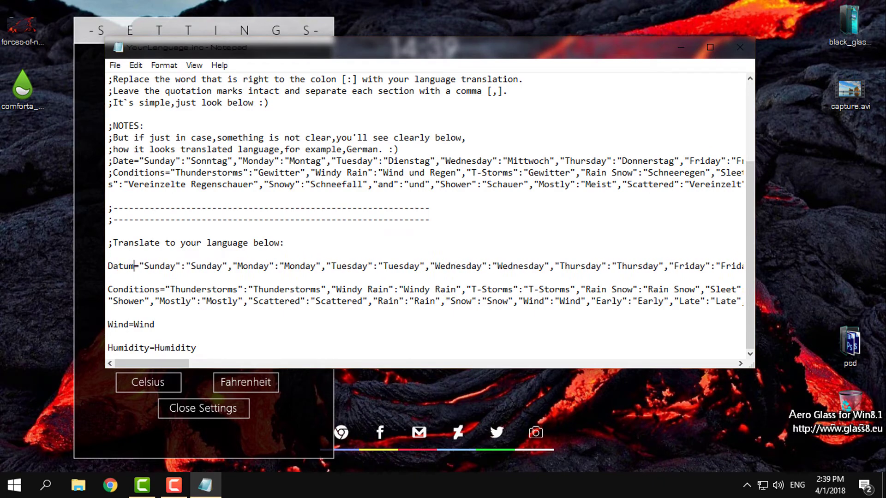
pyautogui.moveTo(144, 266); pyautogui.dragTo(178, 266)
pyautogui.press('BackSpace')
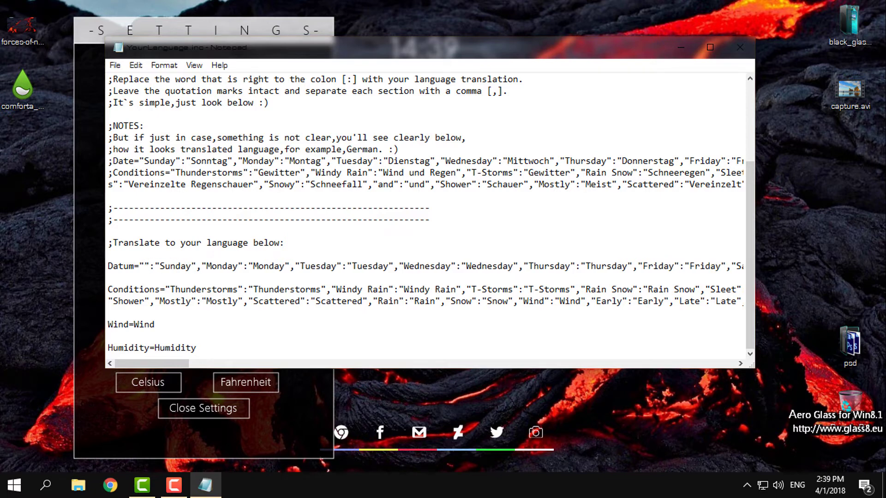
pyautogui.write('Nedelja')
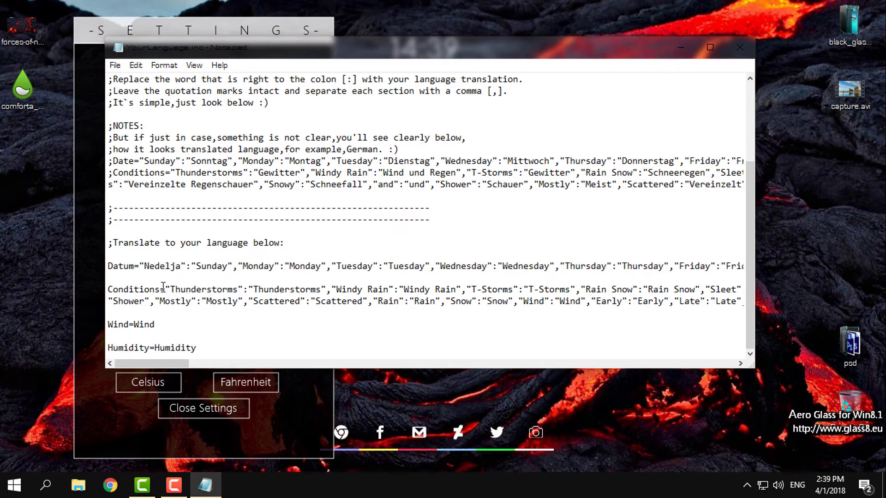
# - Restore the line to Date="Sunday":"Sunday" and close YourLanguage.inc
pyautogui.moveTo(196, 266); pyautogui.dragTo(248, 270)
pyautogui.moveTo(182, 268); pyautogui.dragTo(145, 270)
pyautogui.write('Sunday')
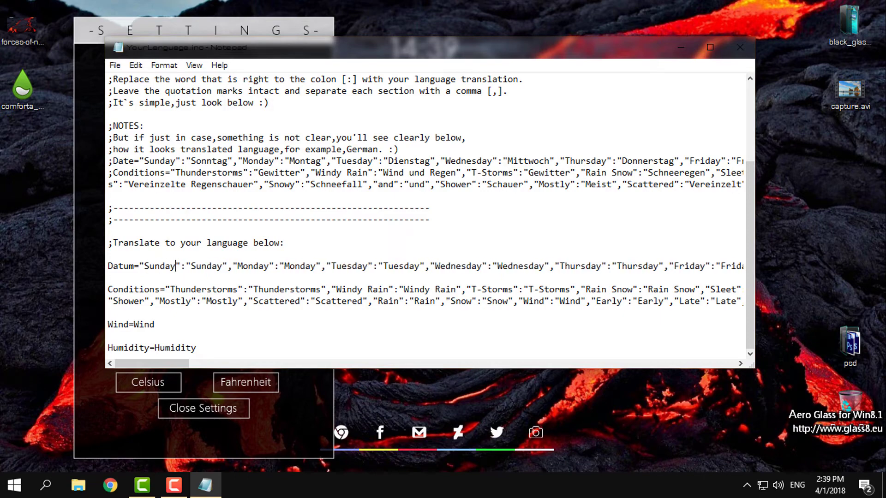
pyautogui.click(118, 68)
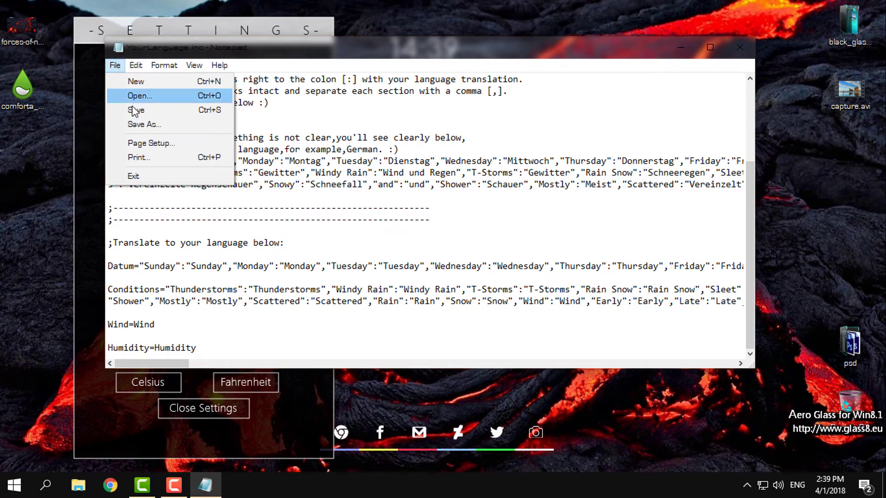
pyautogui.click(128, 264)
pyautogui.moveTo(133, 267); pyautogui.dragTo(108, 266)
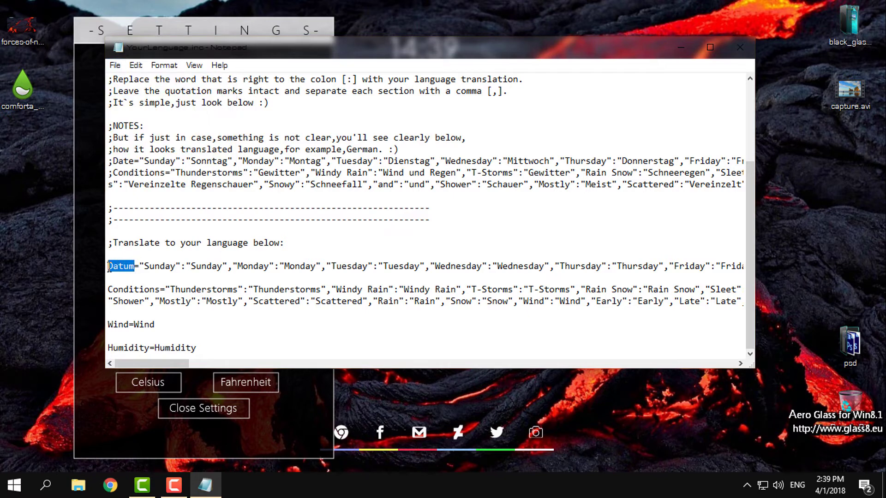
pyautogui.press('BackSpace')
pyautogui.write('Date')
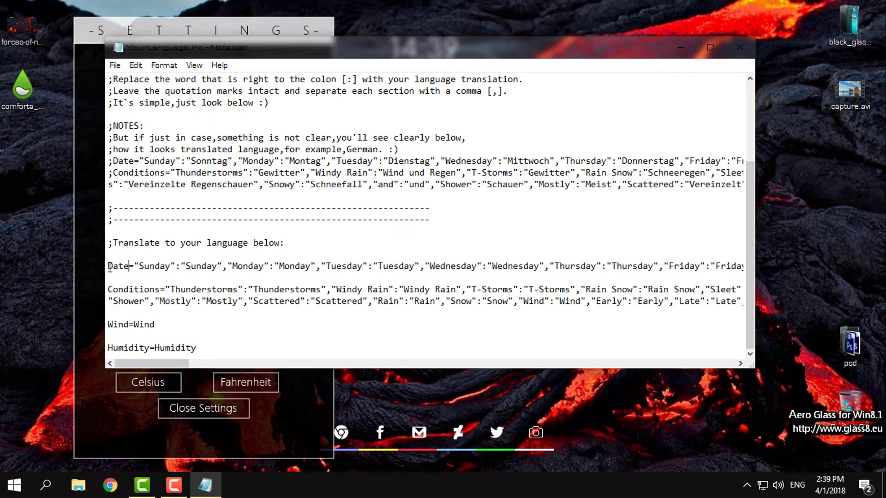
pyautogui.click(153, 325)
pyautogui.click(740, 47)
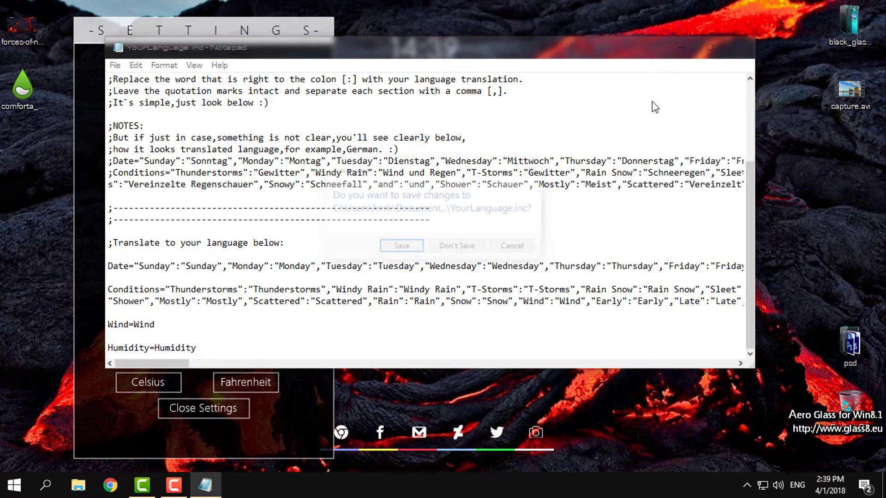
# - Discard the translation file changes and select the current weather code SPXX0050
pyautogui.click(453, 250)
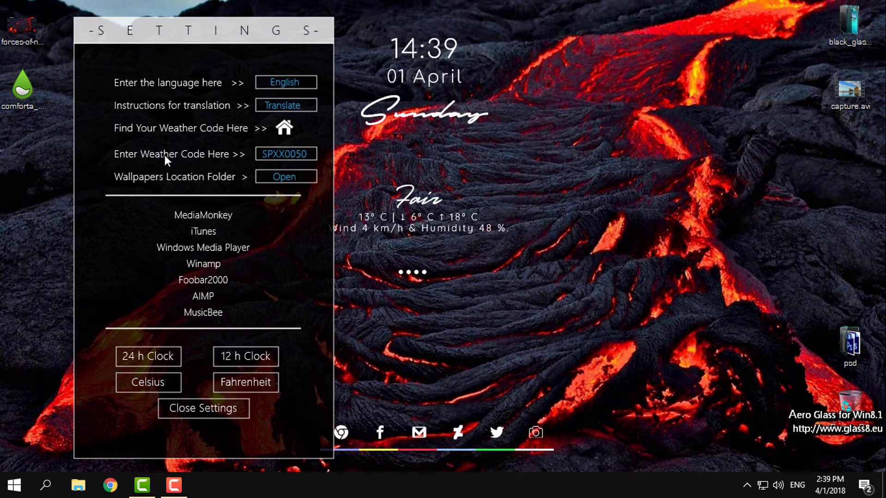
pyautogui.click(271, 155)
pyautogui.click(188, 158)
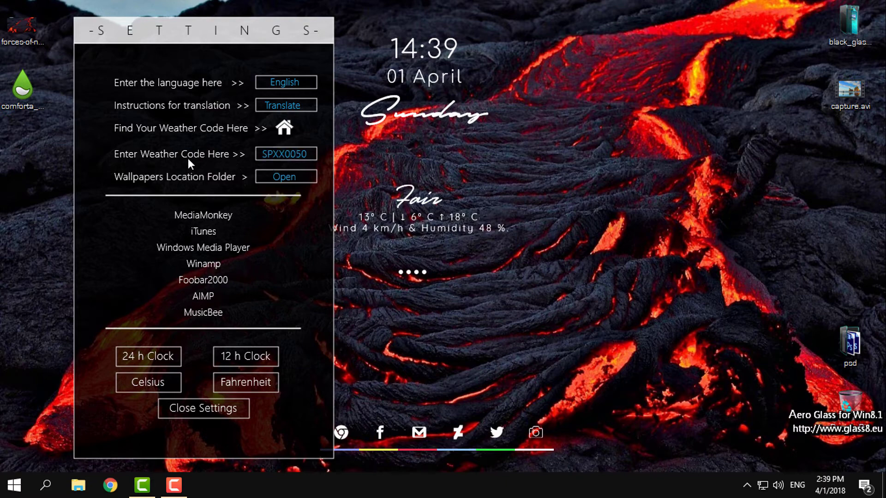
# - Search 'banja luka' on weather.codes, copy code BKXX0001, and show the desktop
pyautogui.click(284, 130)
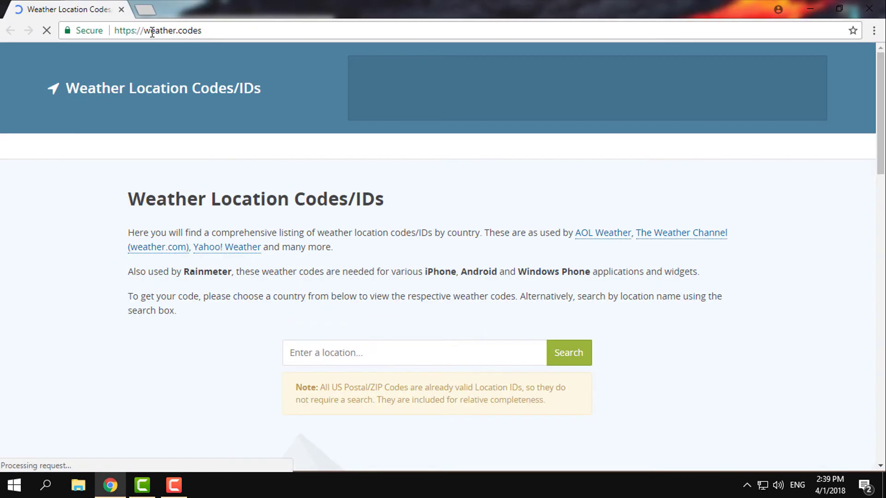
pyautogui.scroll(-3, 274, 221)
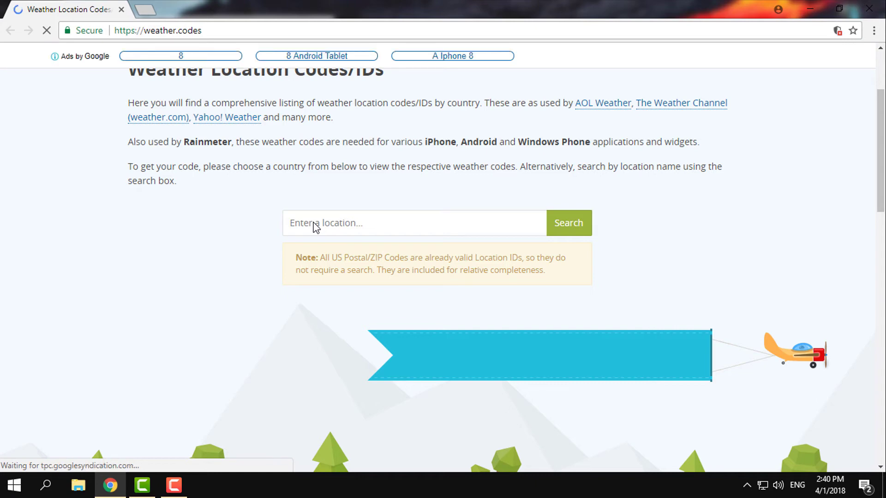
pyautogui.click(314, 223)
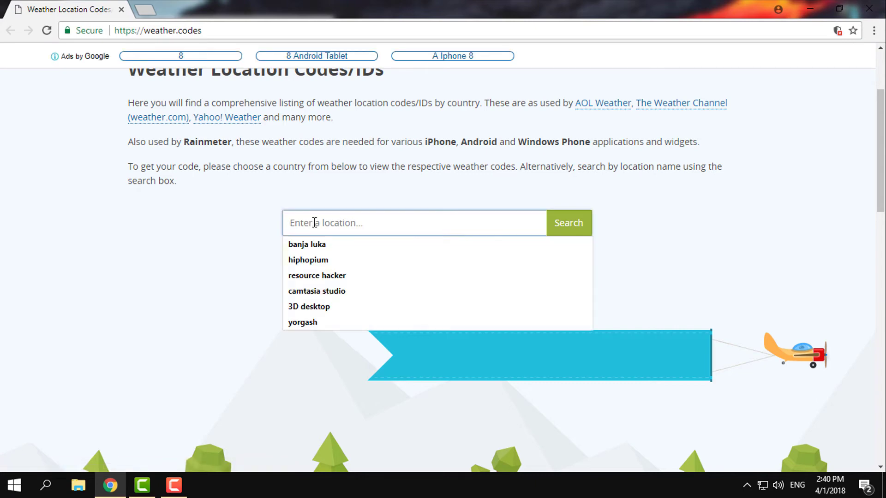
pyautogui.click(521, 235)
pyautogui.click(553, 229)
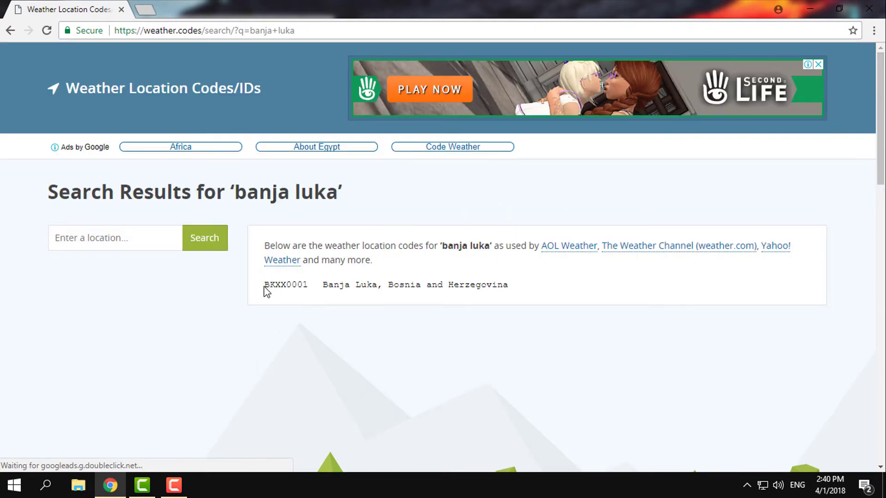
pyautogui.moveTo(265, 285); pyautogui.dragTo(302, 285)
pyautogui.rightClick(303, 285)
pyautogui.click(319, 293)
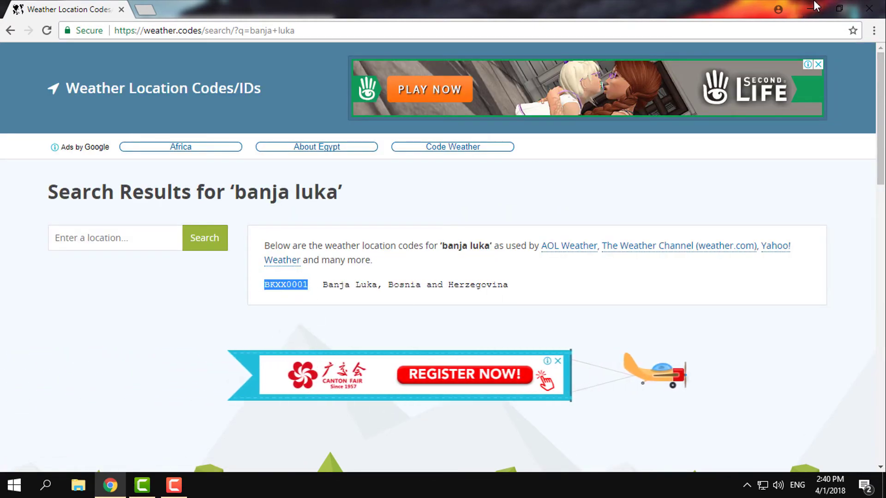
pyautogui.press('super+d')
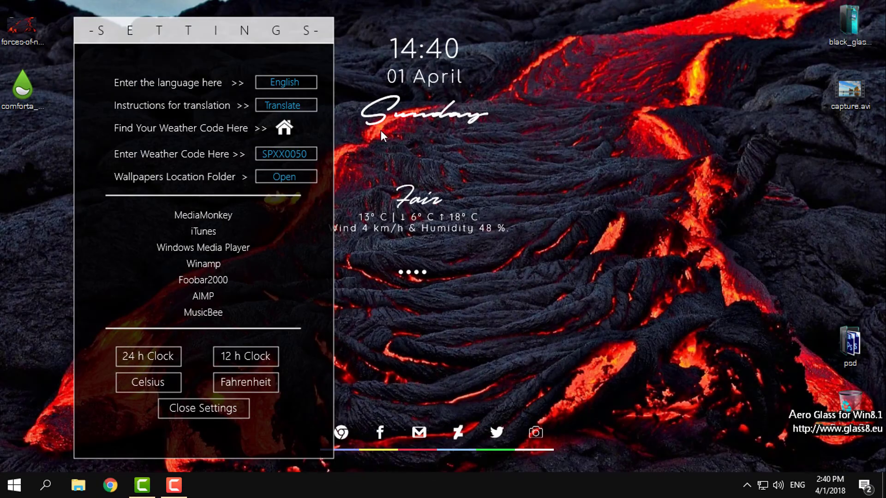
# - Paste BKXX0001 into the Comforta weather code field, confirm, and move the settings panel left
pyautogui.click(283, 153)
pyautogui.rightClick(283, 154)
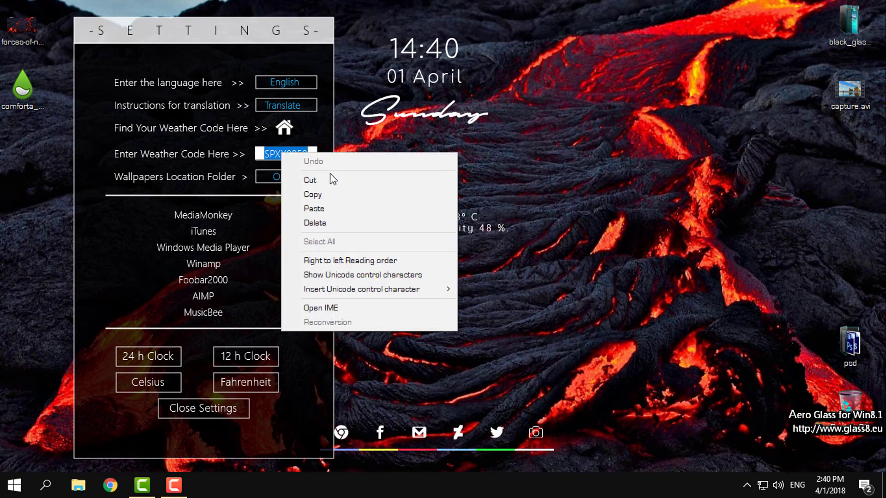
pyautogui.click(324, 204)
pyautogui.press('Return')
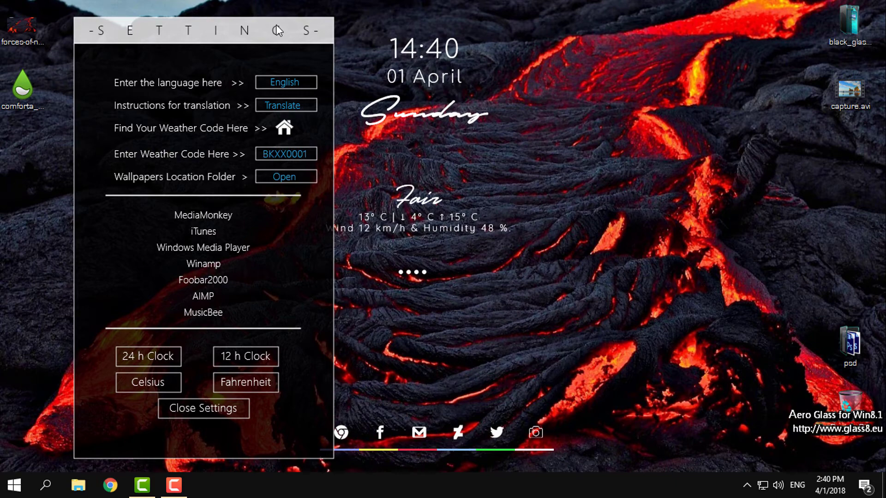
pyautogui.moveTo(224, 31); pyautogui.dragTo(179, 26)
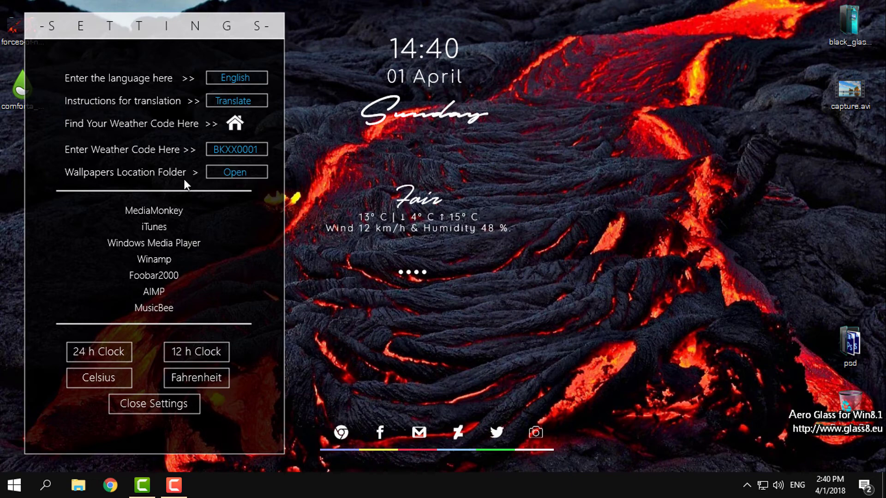
pyautogui.click(233, 175)
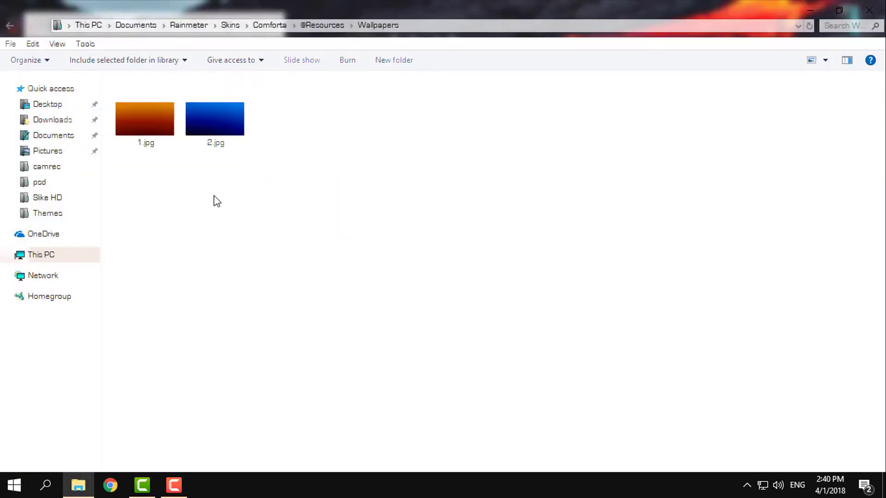
pyautogui.moveTo(240, 5); pyautogui.dragTo(489, 74)
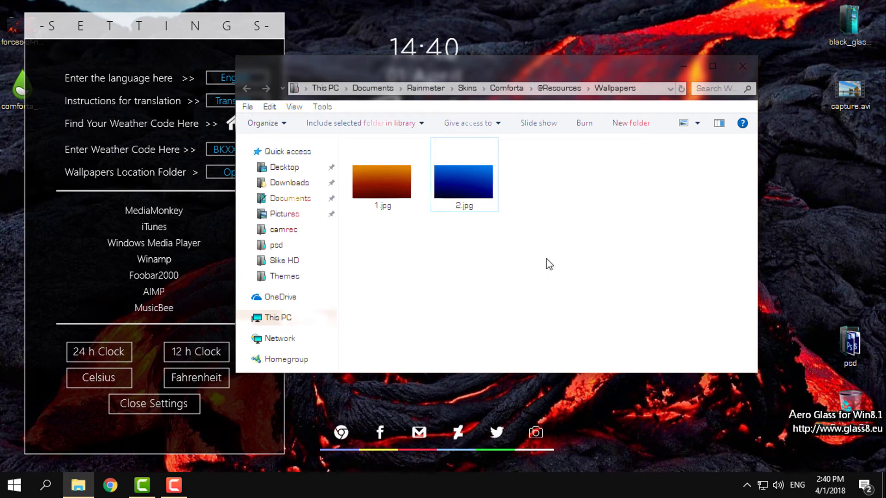
pyautogui.click(740, 72)
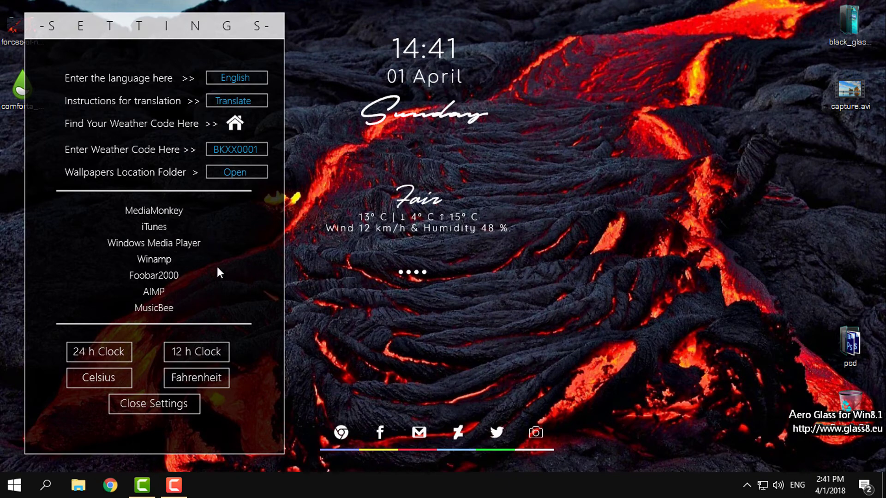
# - Choose Windows Media Player as music player, move the four-dot widget, and close settings
pyautogui.click(155, 249)
pyautogui.moveTo(459, 360); pyautogui.dragTo(413, 301)
pyautogui.click(139, 406)
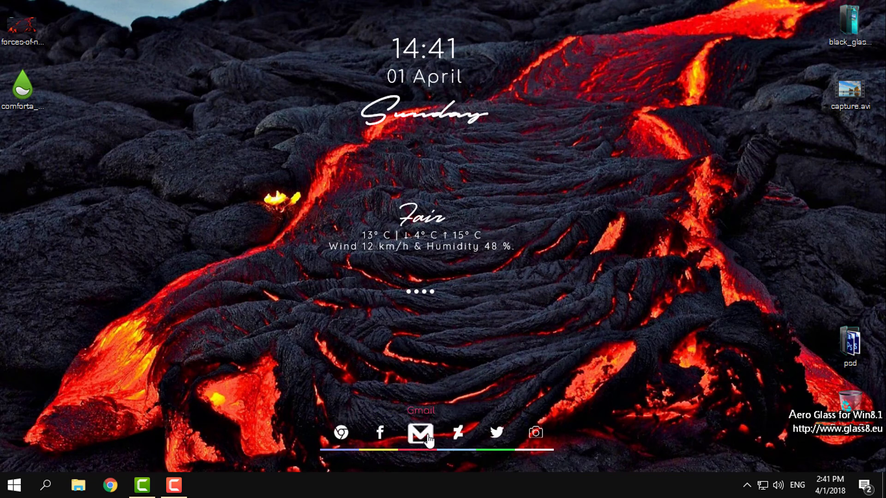
pyautogui.rightClick(534, 439)
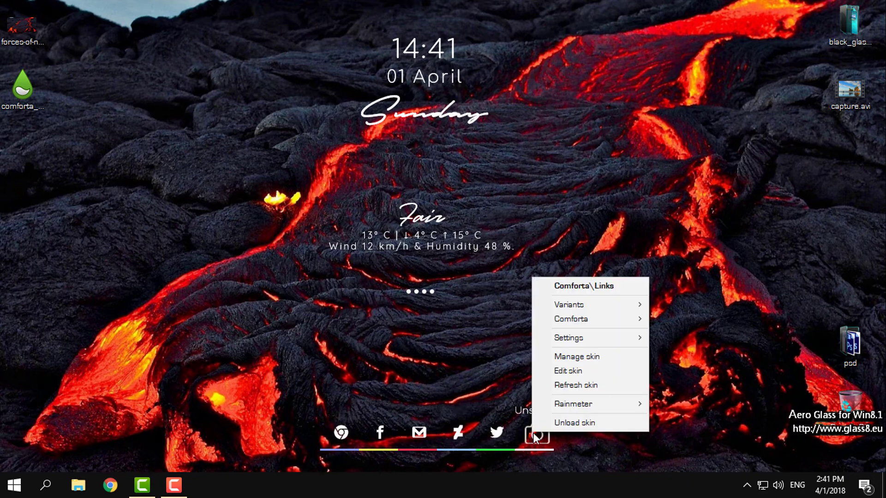
pyautogui.click(580, 368)
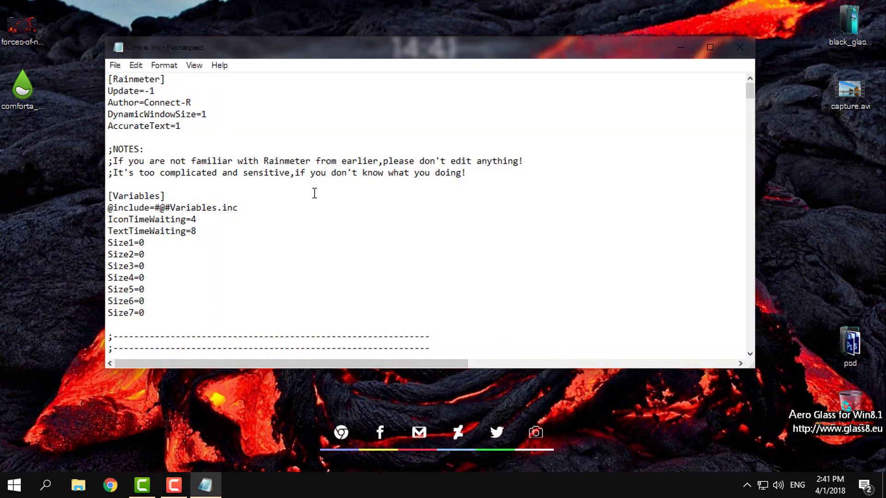
pyautogui.scroll(-3, 269, 224)
pyautogui.scroll(-10, 268, 224)
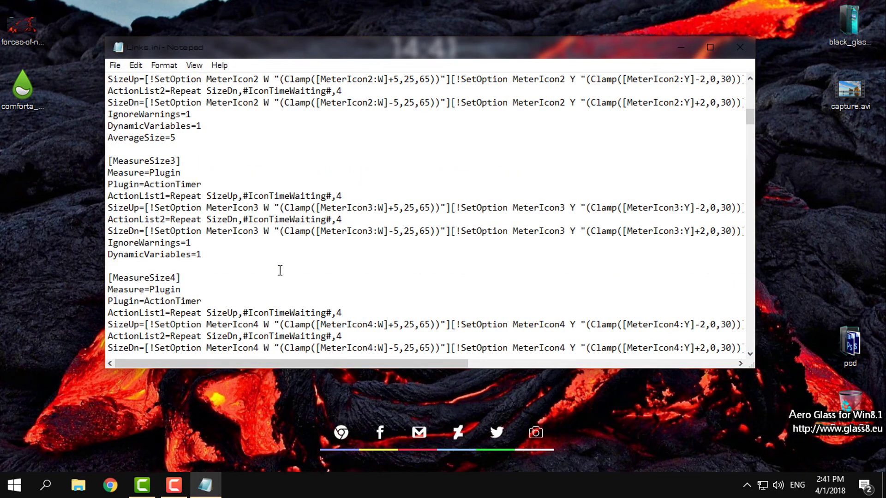
pyautogui.scroll(7, 279, 270)
pyautogui.scroll(6, 289, 250)
pyautogui.scroll(-16, 251, 271)
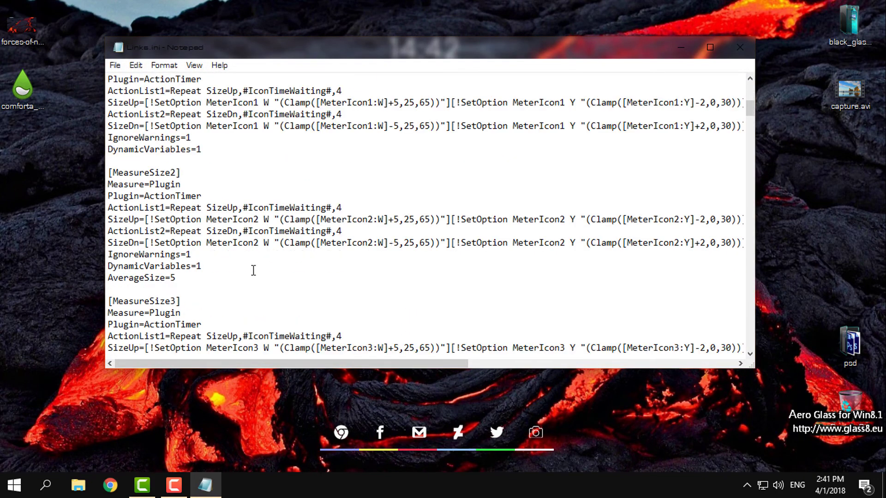
pyautogui.scroll(-20, 543, 278)
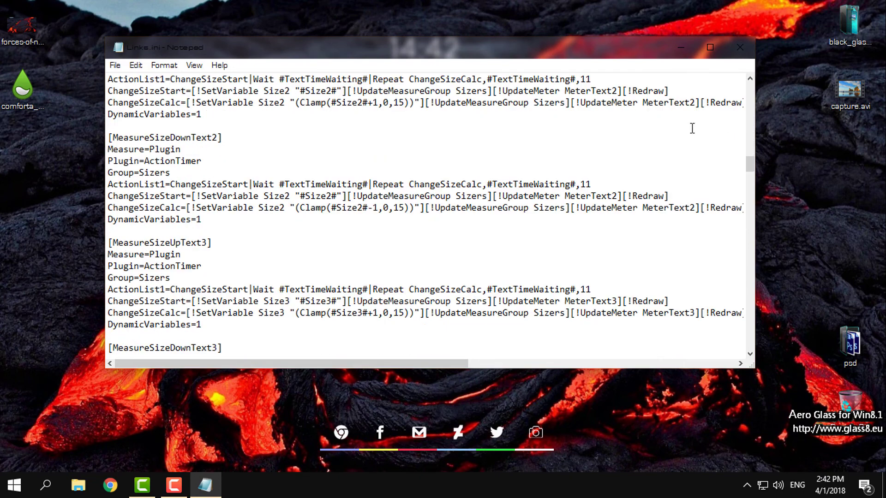
pyautogui.click(739, 48)
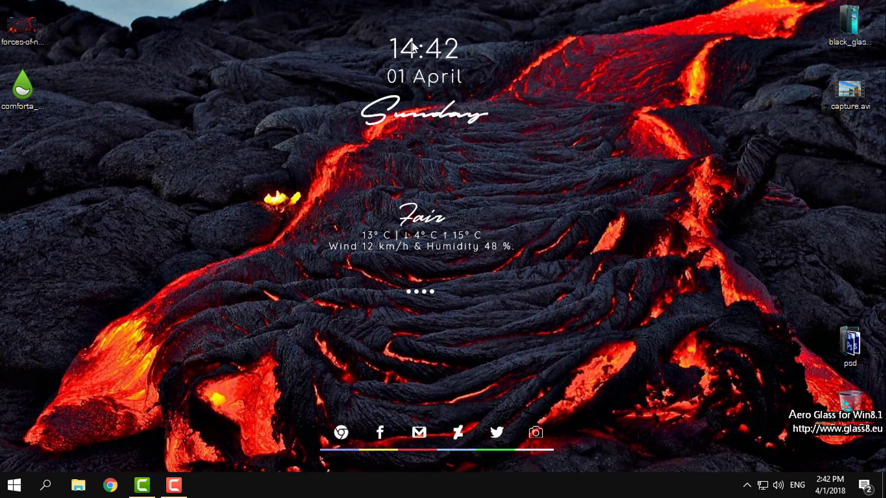
# - Raise the clock and weather widgets slightly and delete the lava image file from the desktop
pyautogui.moveTo(412, 41)
pyautogui.mouseDown()
pyautogui.moveTo(422, 18)
pyautogui.moveTo(417, 28)
pyautogui.mouseUp()
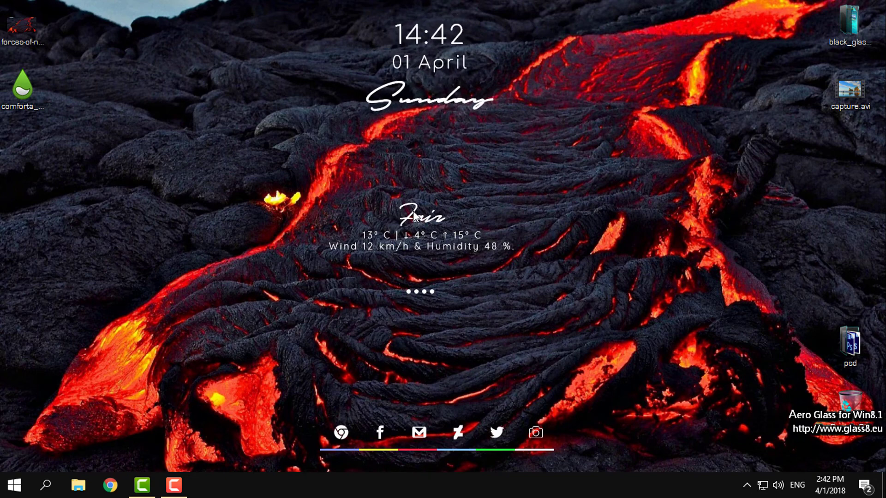
pyautogui.moveTo(417, 214)
pyautogui.mouseDown()
pyautogui.moveTo(416, 194)
pyautogui.moveTo(408, 228)
pyautogui.moveTo(422, 193)
pyautogui.moveTo(420, 201)
pyautogui.mouseUp()
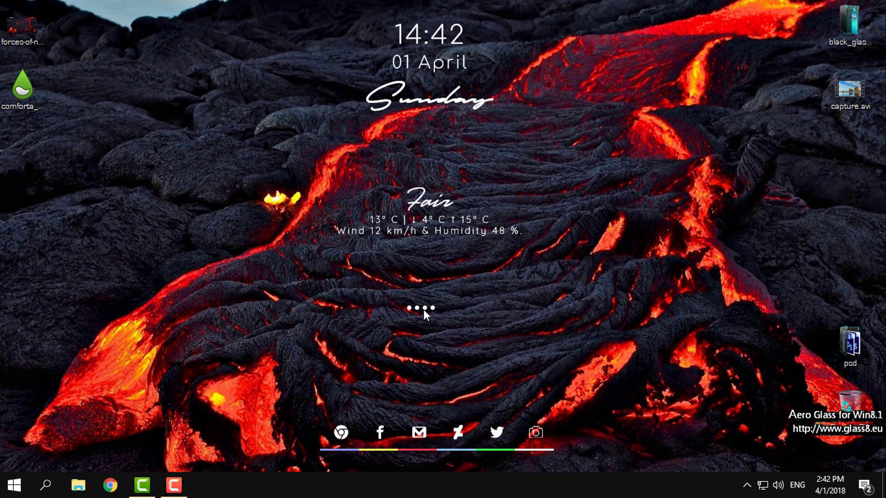
pyautogui.rightClick(29, 29)
pyautogui.click(49, 359)
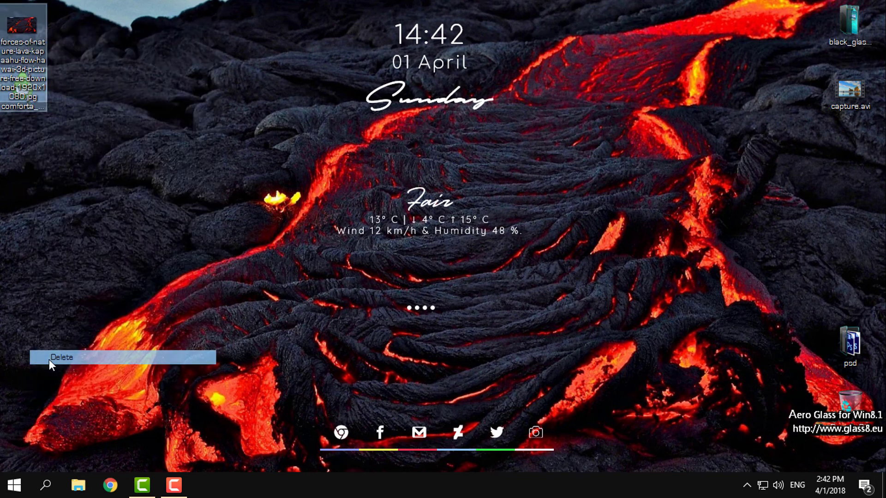